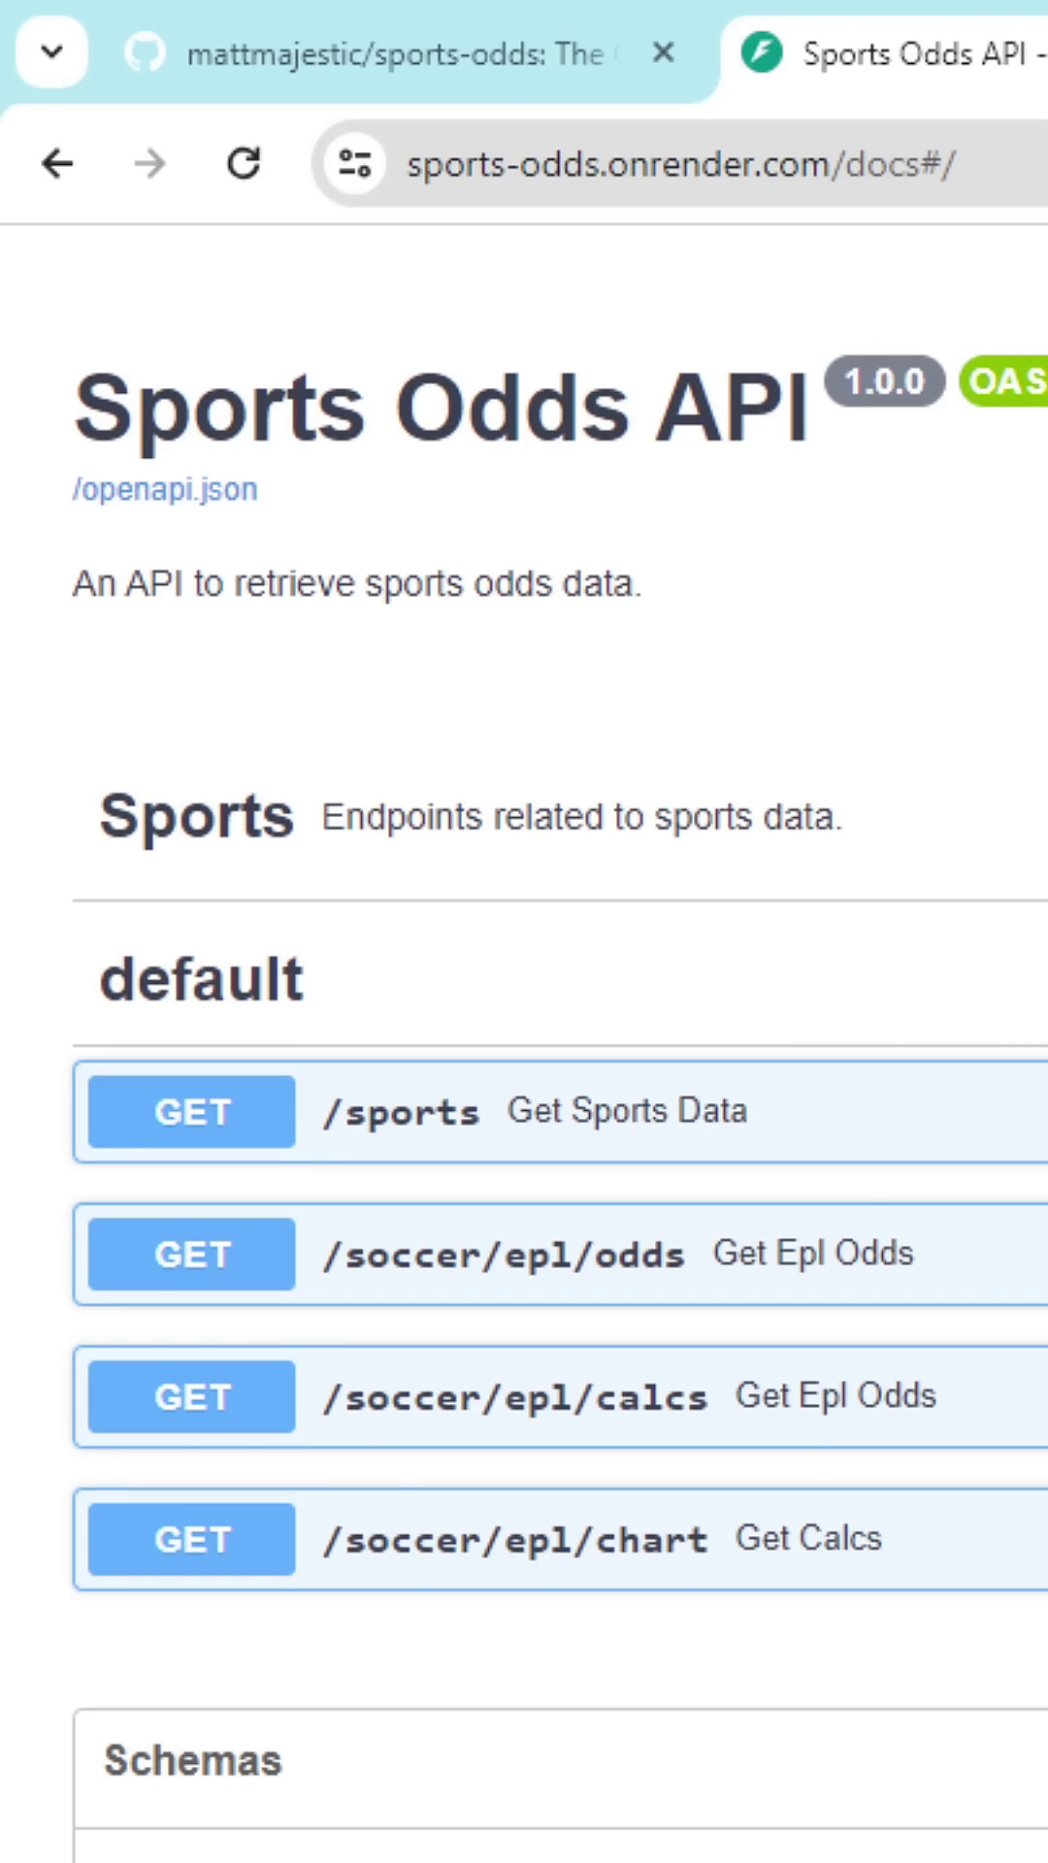
# - Show the GET /soccer/epl/odds response and highlight bovada's Brentford vs Chelsea odds object
pyautogui.click(321, 54)
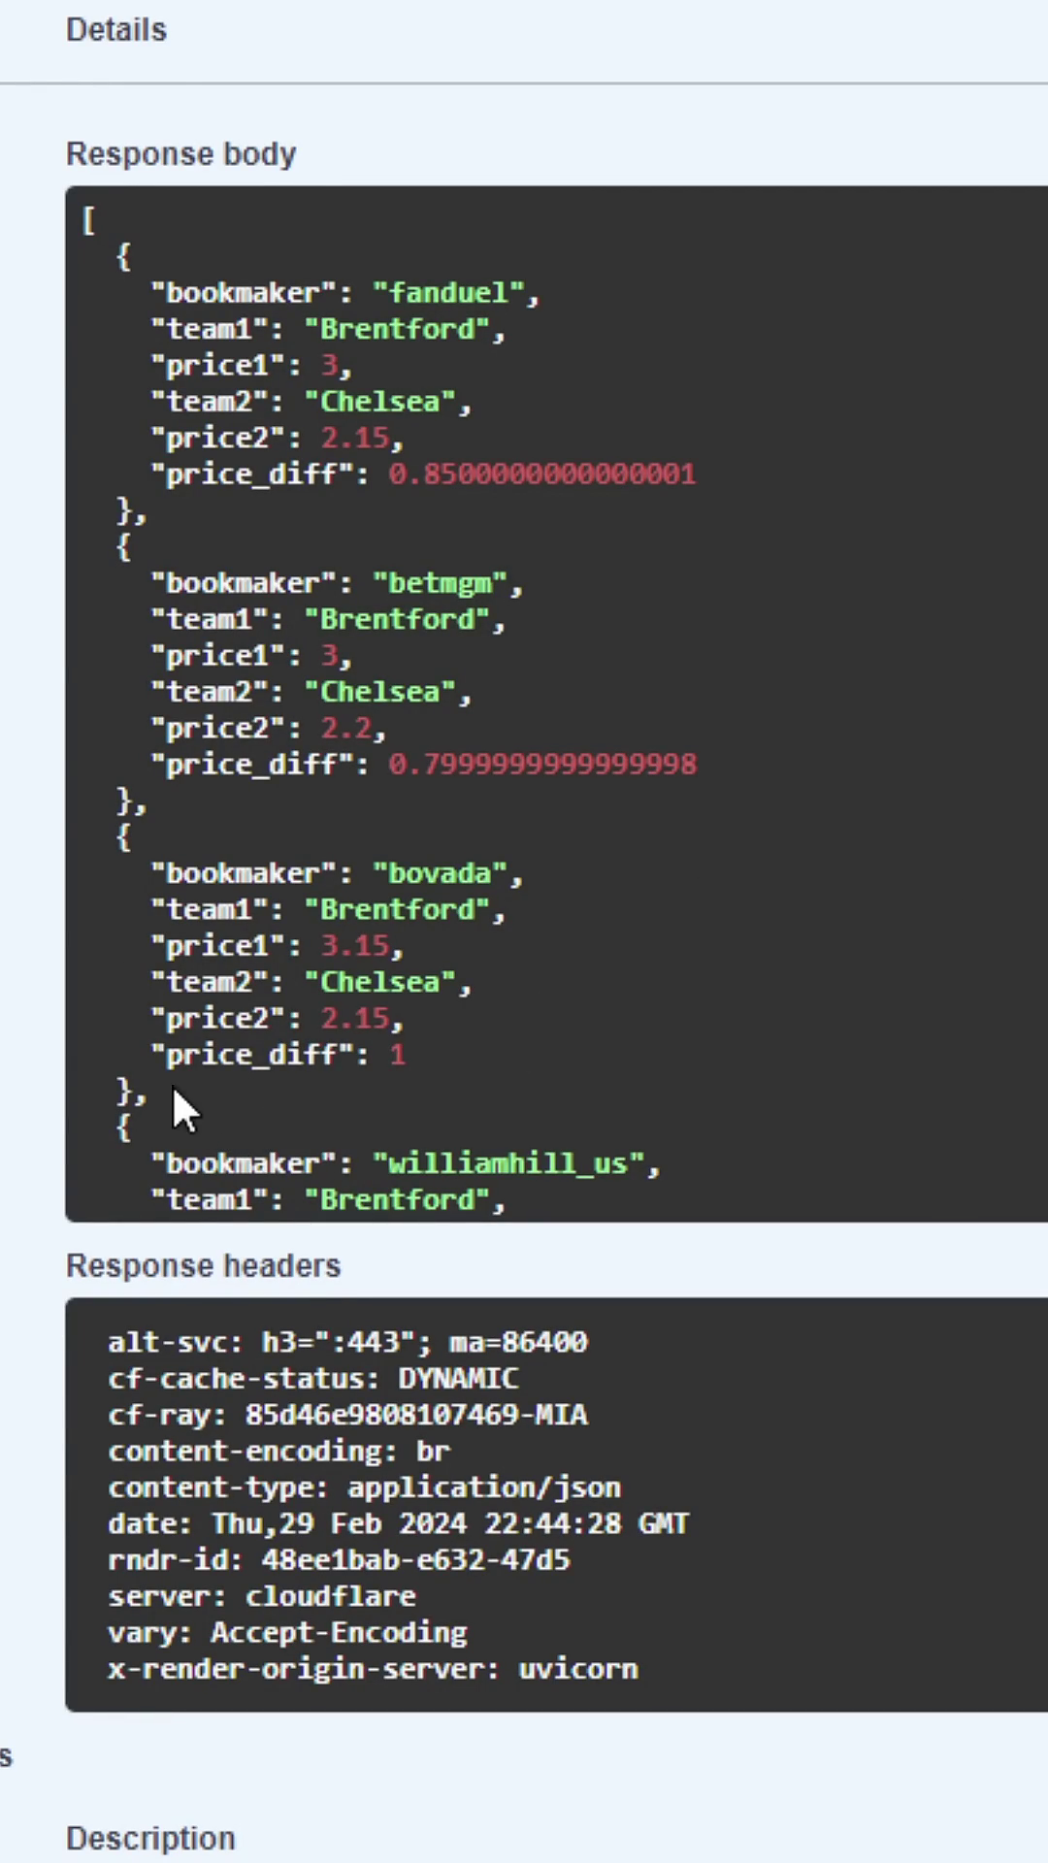
pyautogui.moveTo(172, 1089); pyautogui.dragTo(77, 834)
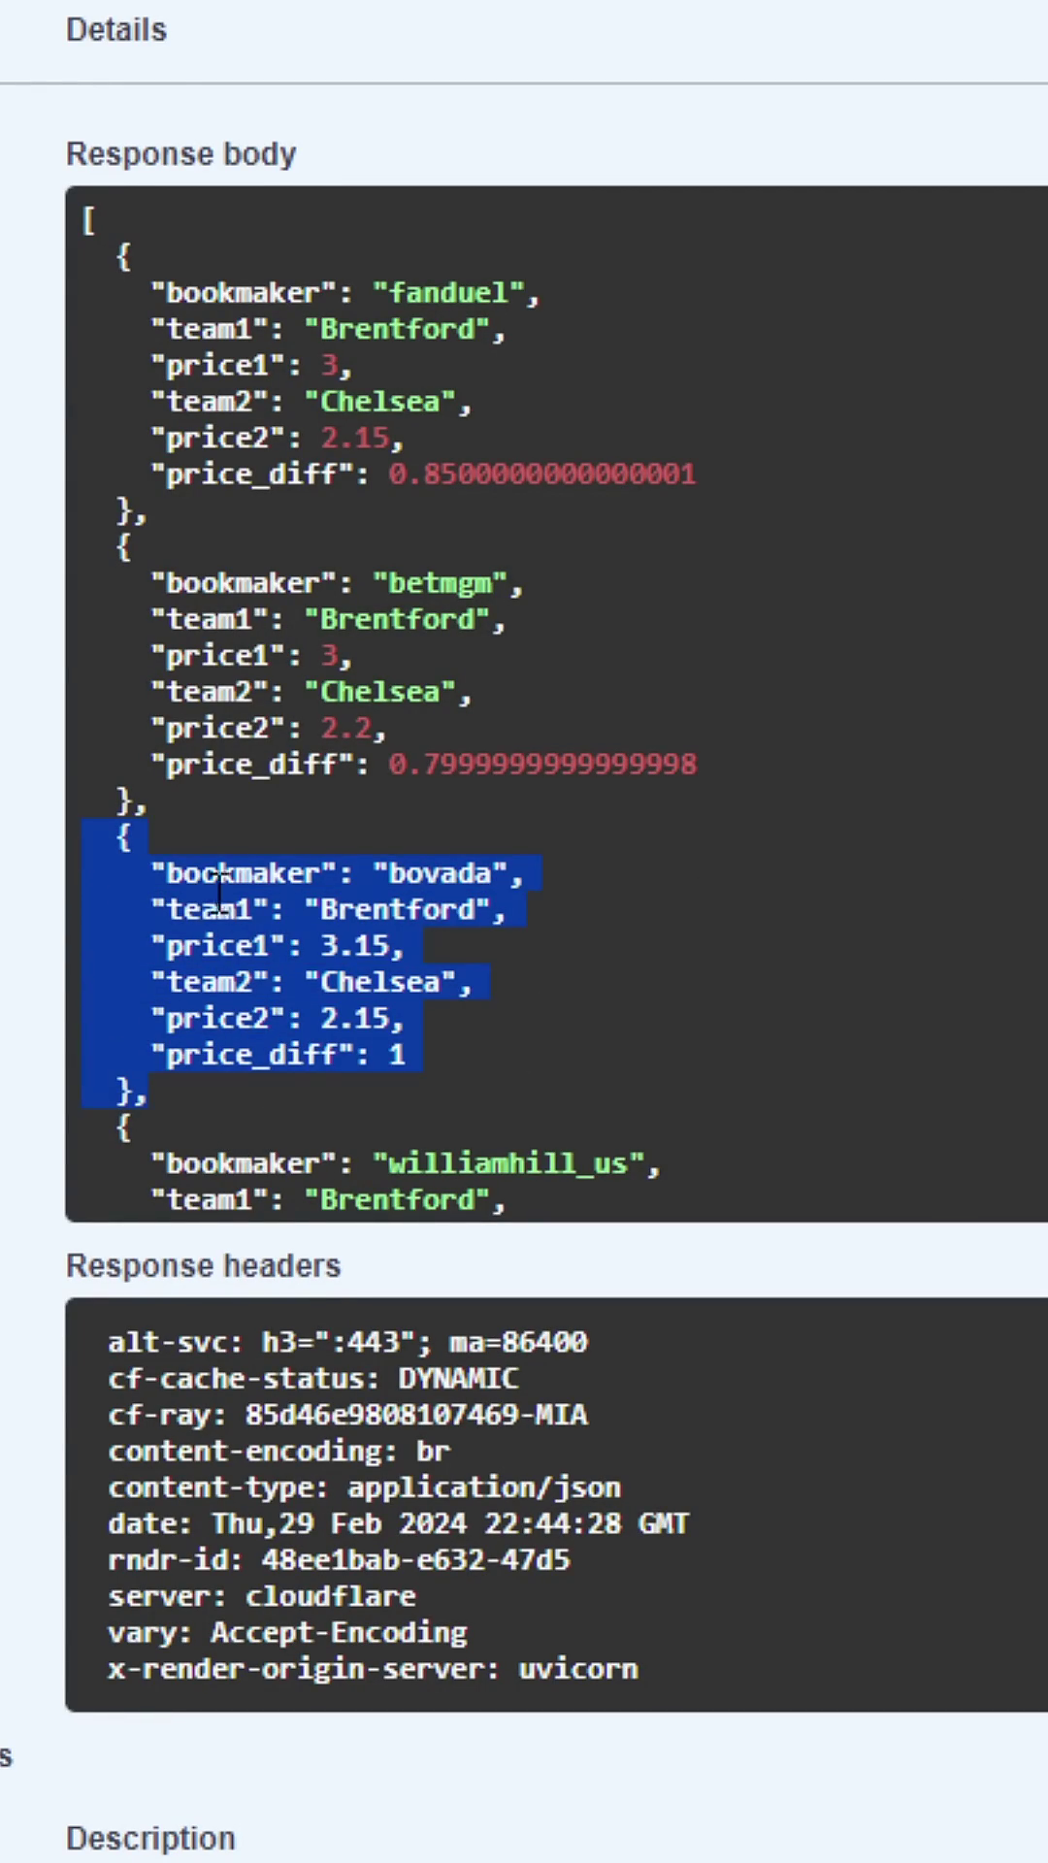